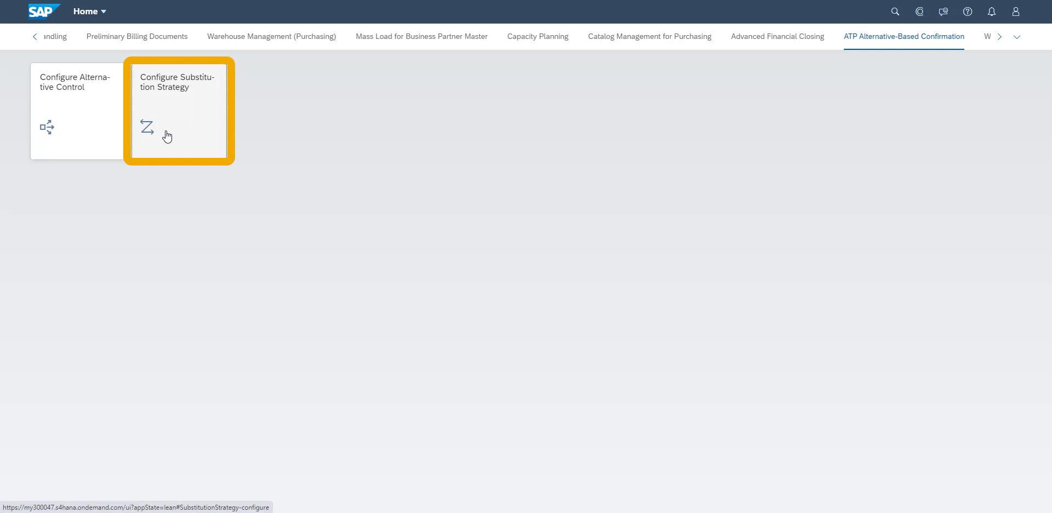
Step: Create substitution strategy Z_ABC_JOX, description Z_ABC_JOZ, and select the Plant Substitution method
left_click(167, 137)
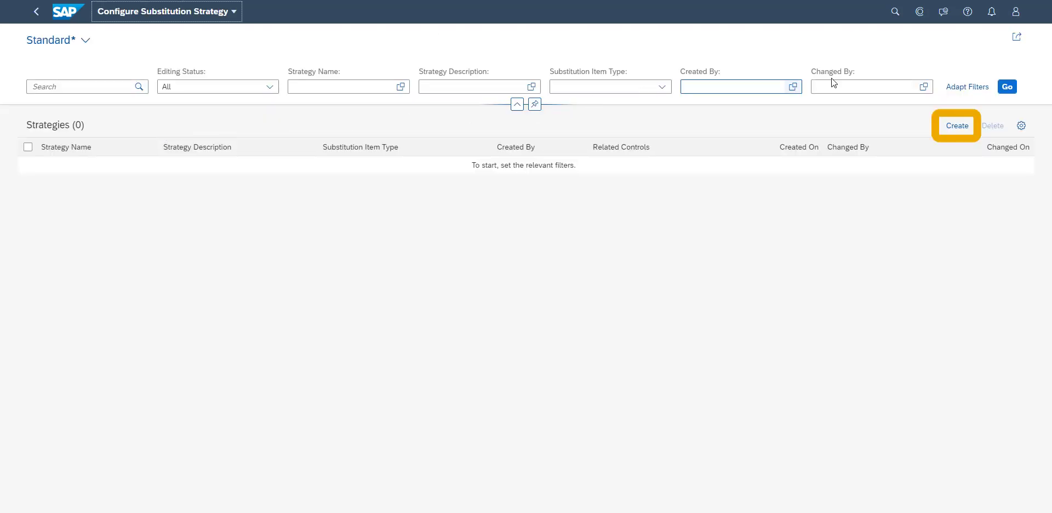
left_click(952, 120)
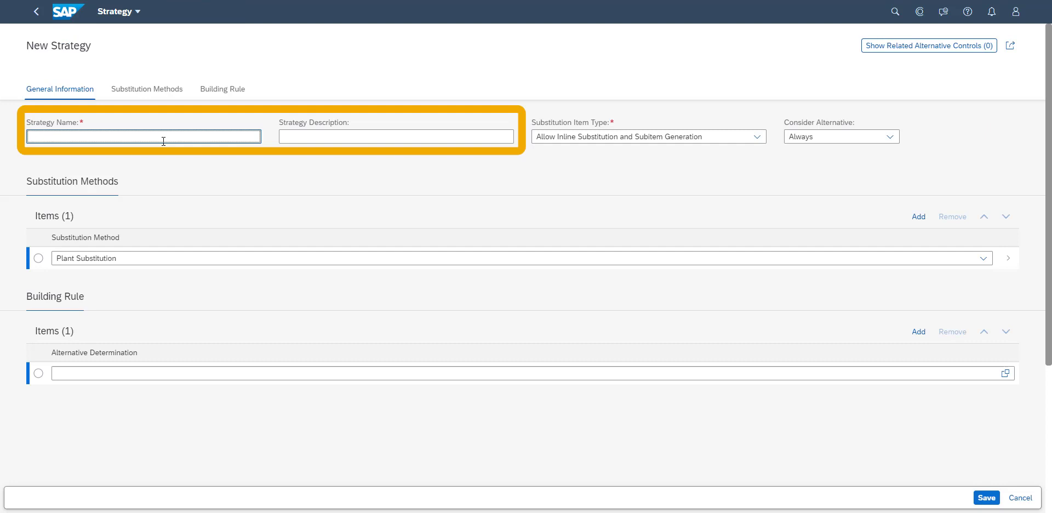
type("Z_ABC_JOX")
key("Tab")
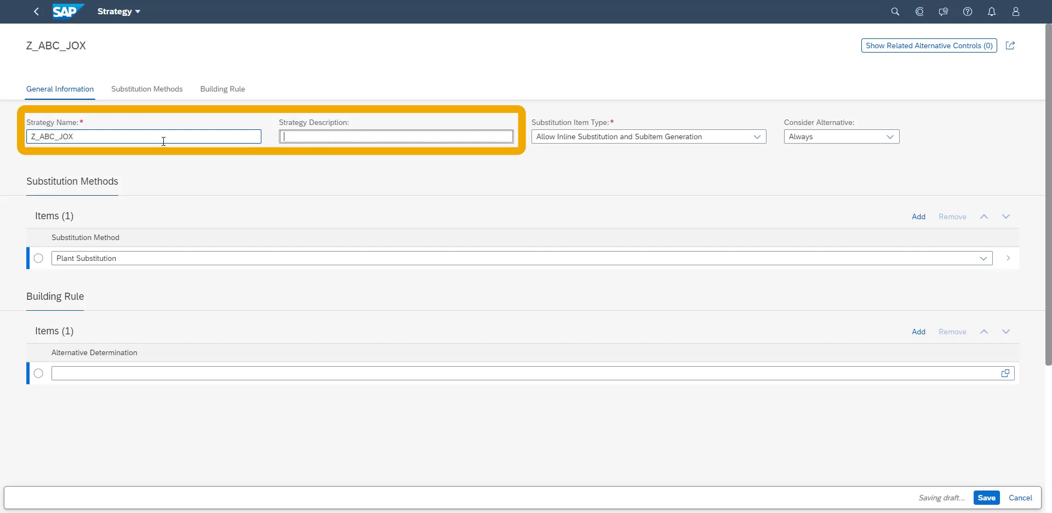
type("Z_ABC_JOZ")
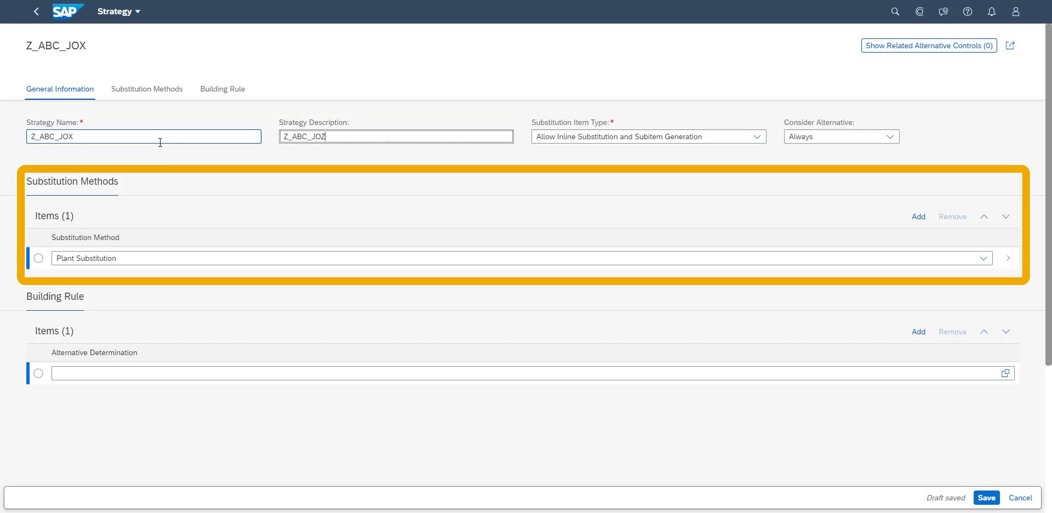
left_click(39, 258)
left_click(38, 373)
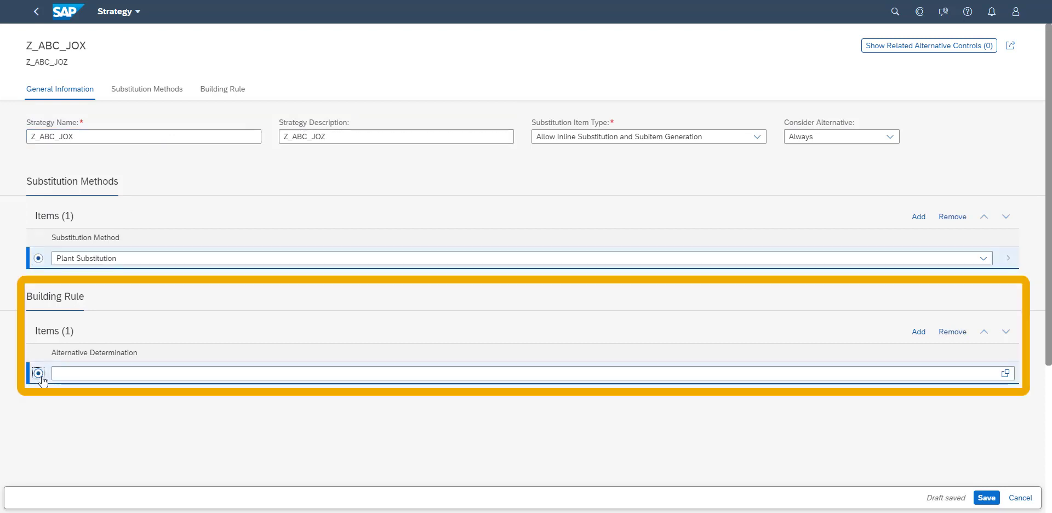
Step: Pick MAX_EARLIER_CONFIRMATION from the alternative determination value help for the building rule
left_click(1004, 372)
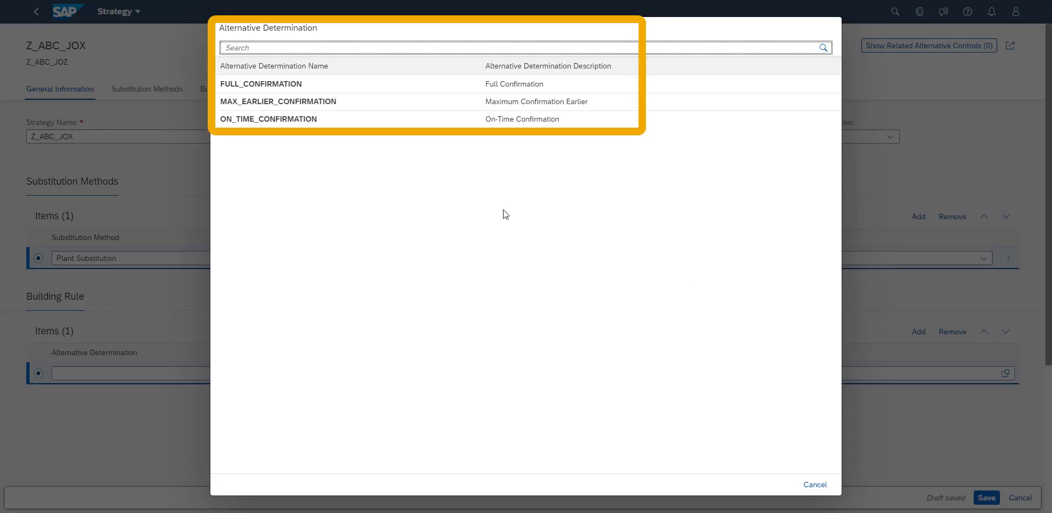
left_click(300, 102)
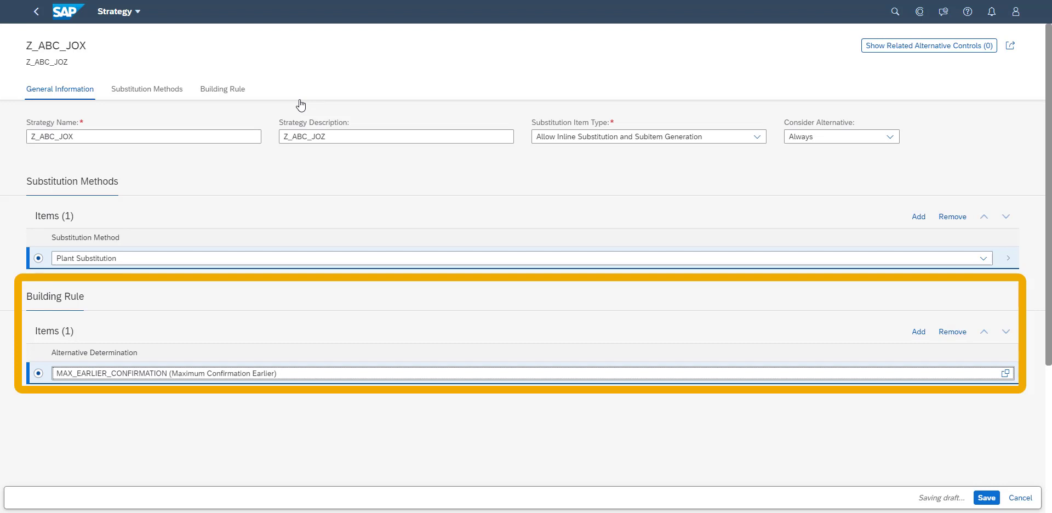
left_click(362, 187)
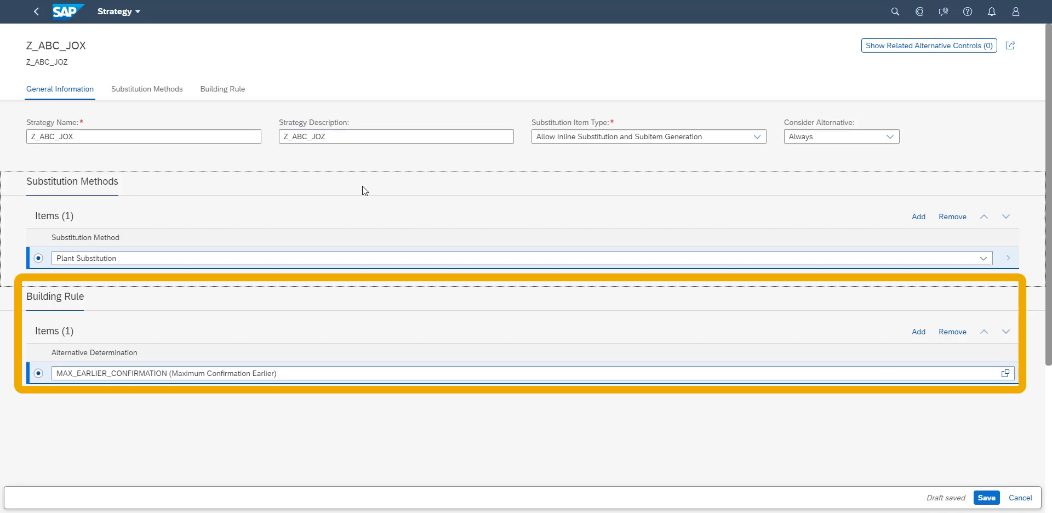
Step: Set the substitution item type to Force Subitem Generation and save strategy Z_ABC_JOX
left_click(757, 139)
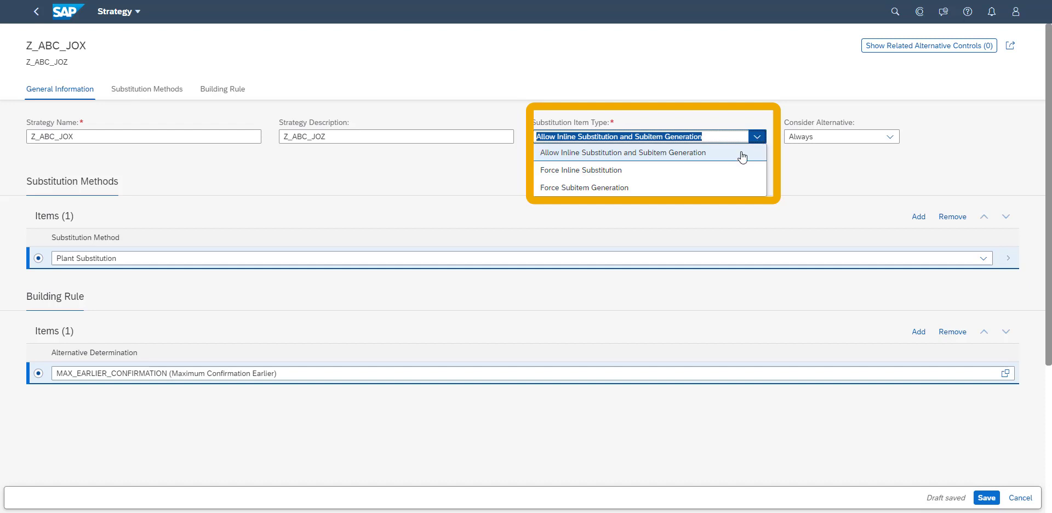
left_click(717, 188)
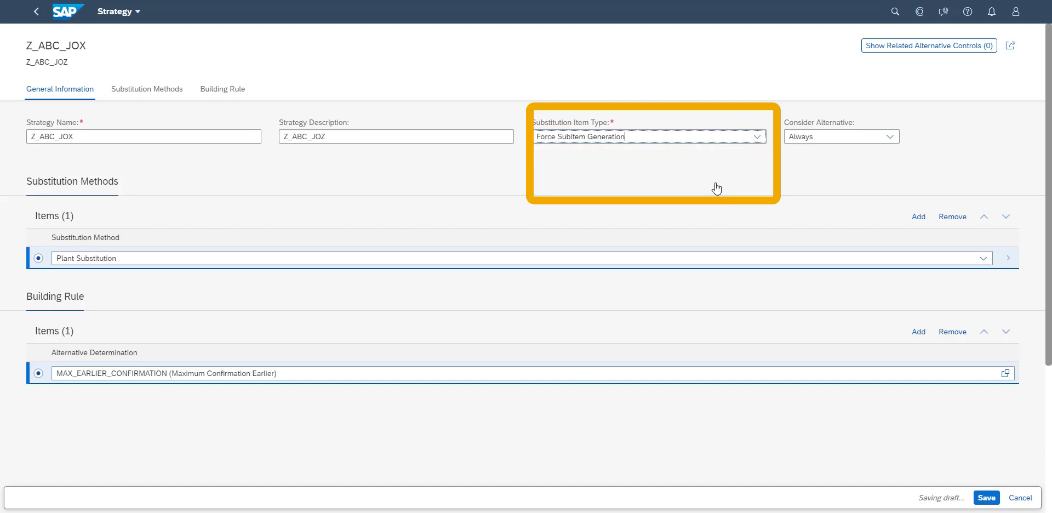
left_click(715, 186)
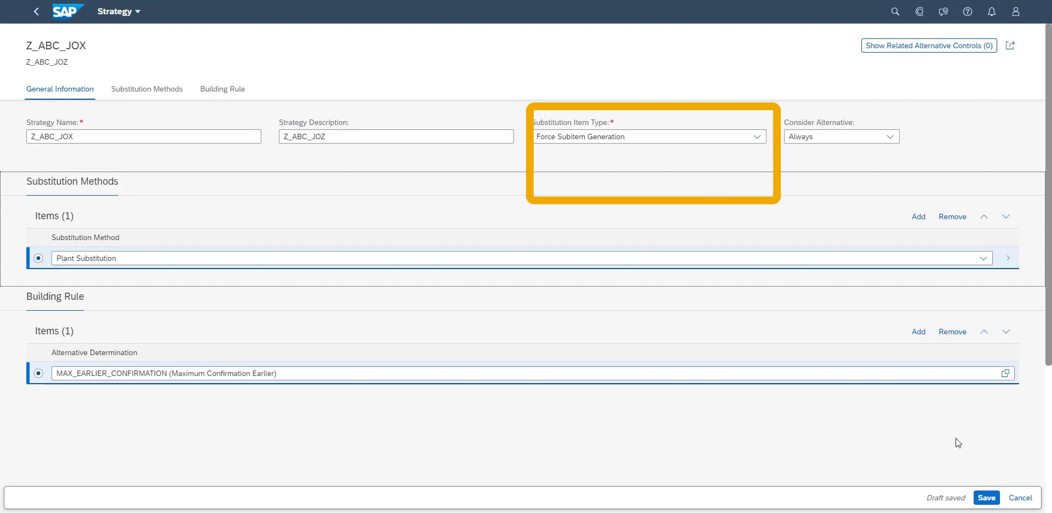
left_click(988, 498)
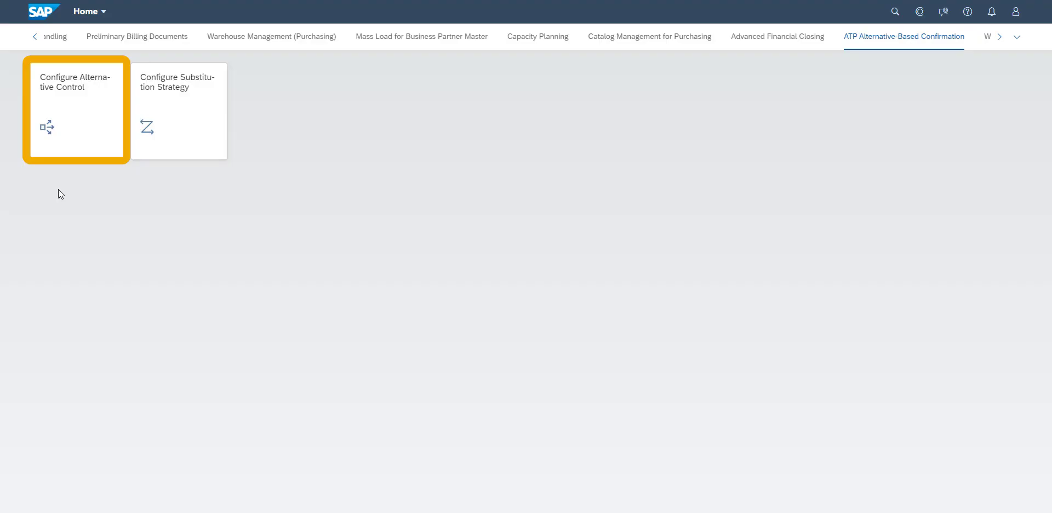
Step: Replace ABC_START with Z_ABC_JOX as the MZ-FG-E300 alternative control's strategy and save
left_click(81, 104)
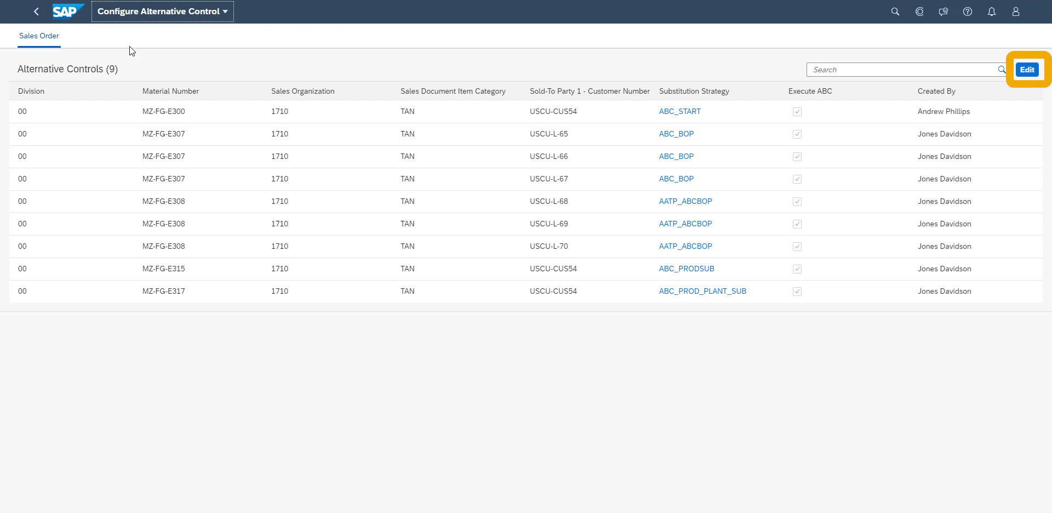
left_click(1027, 69)
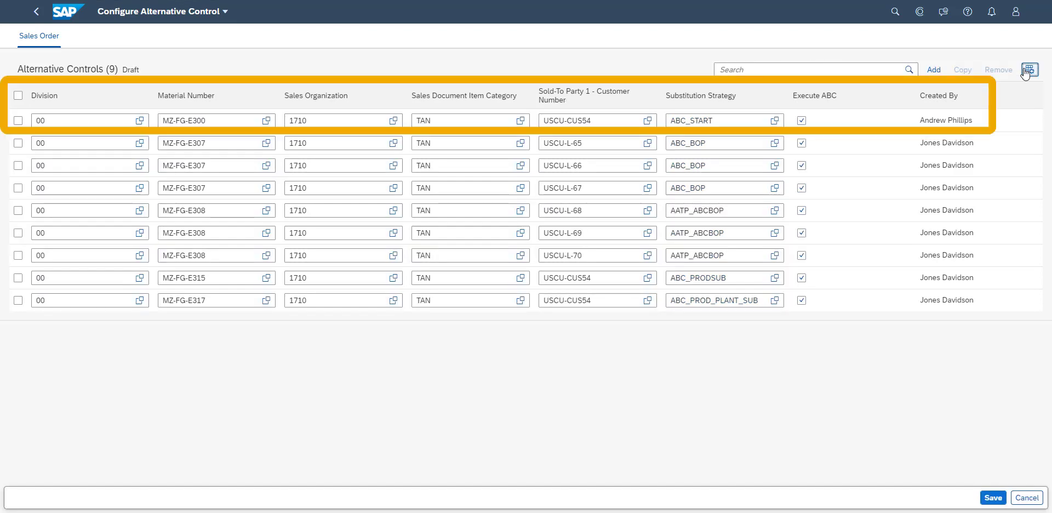
left_click(737, 123)
key("ctrl+a")
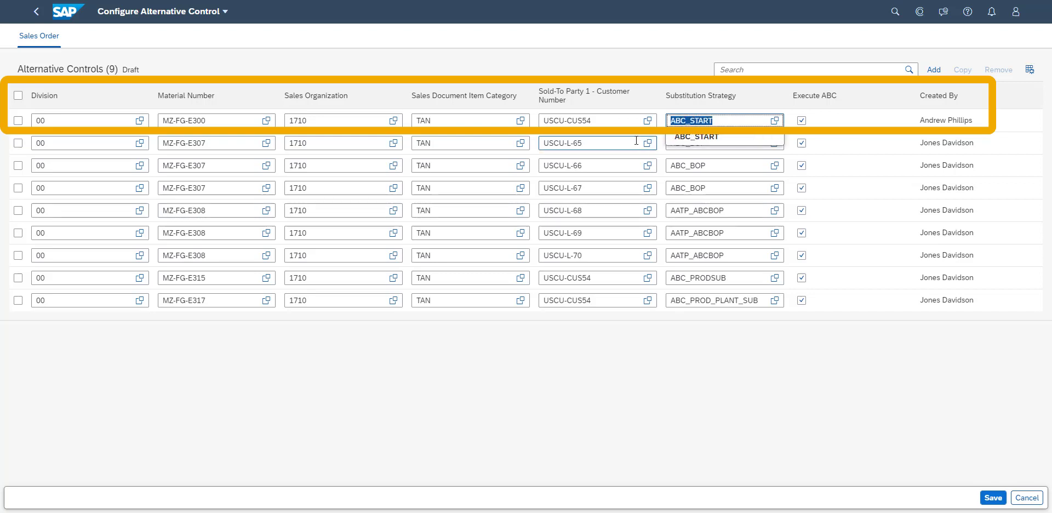
type("Z_ABC_JOX")
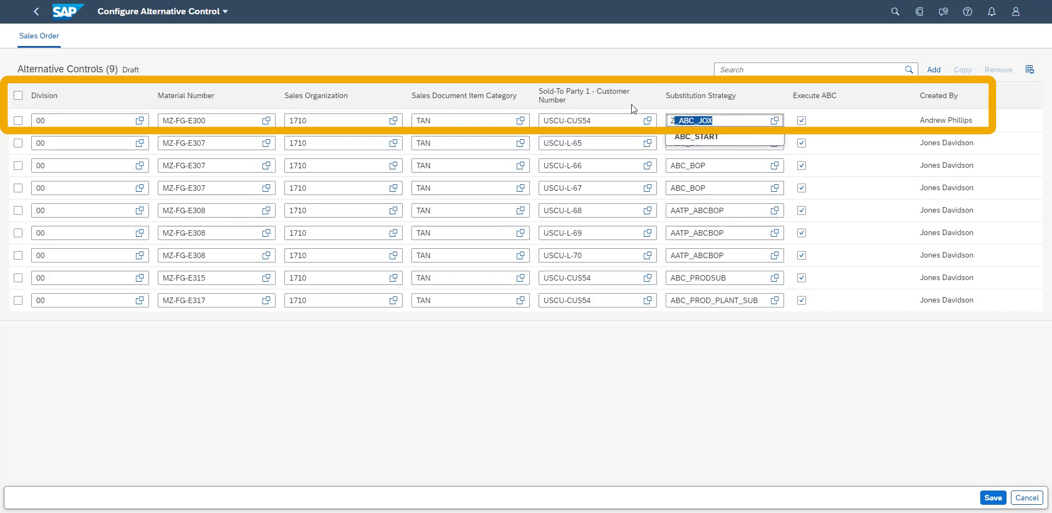
key("Return")
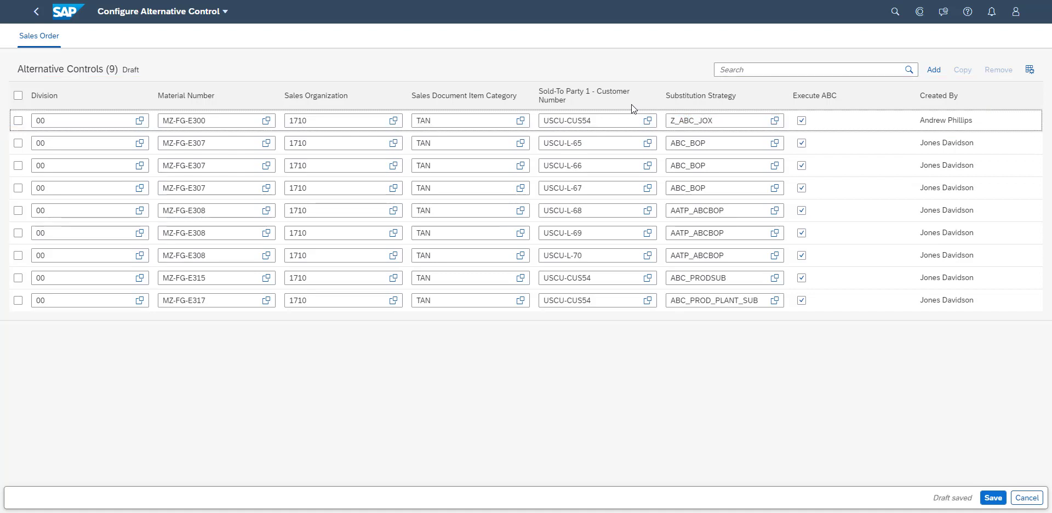
left_click(992, 498)
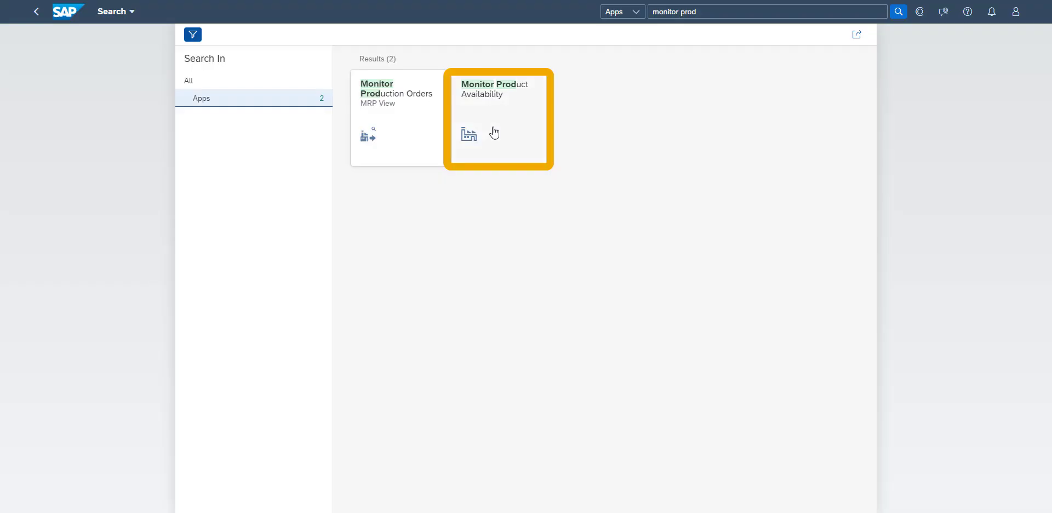
Step: Check availability of material MZ-FG-E300 in plant 1710 in Monitor Product Availability
left_click(494, 132)
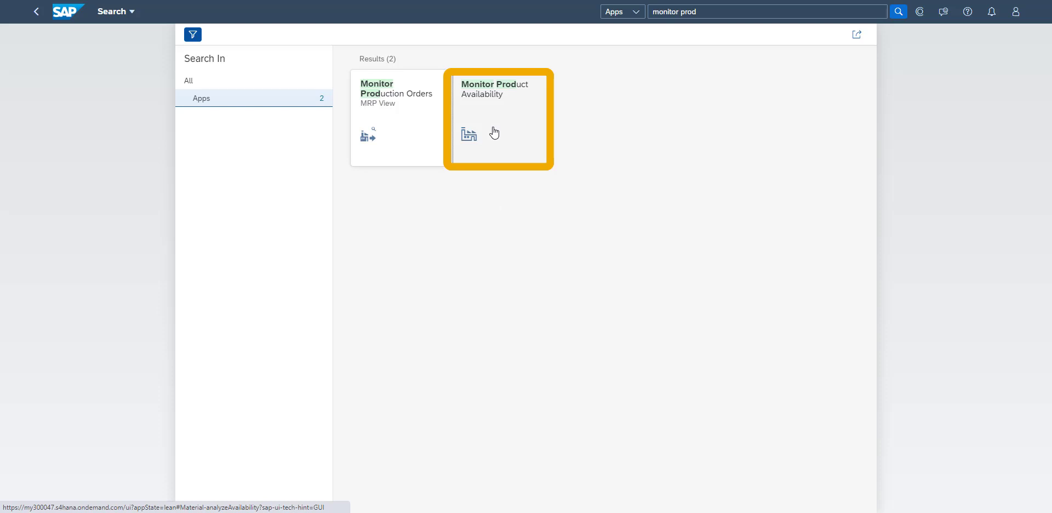
type("MZ-FG-E3000")
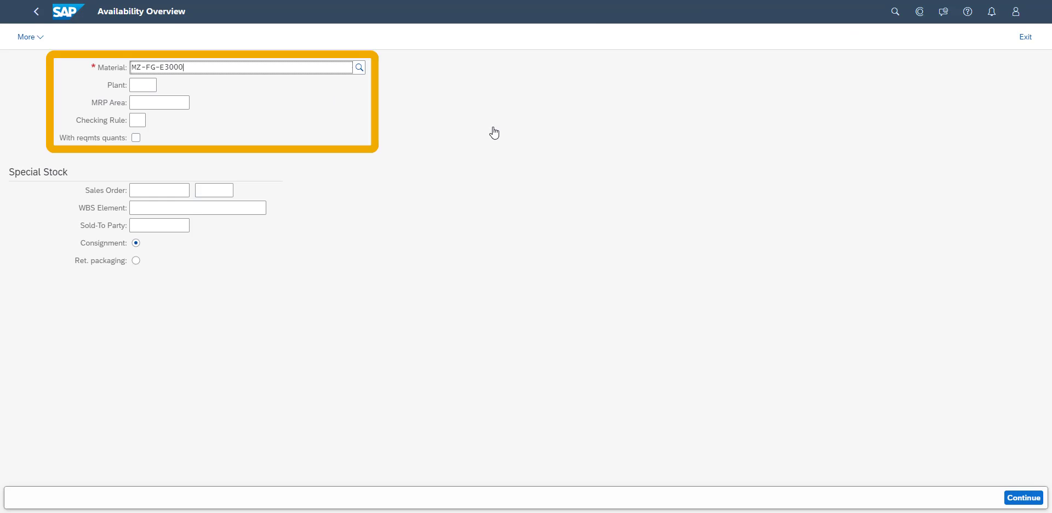
key("BackSpace")
key("Return")
key("Tab")
type("1710")
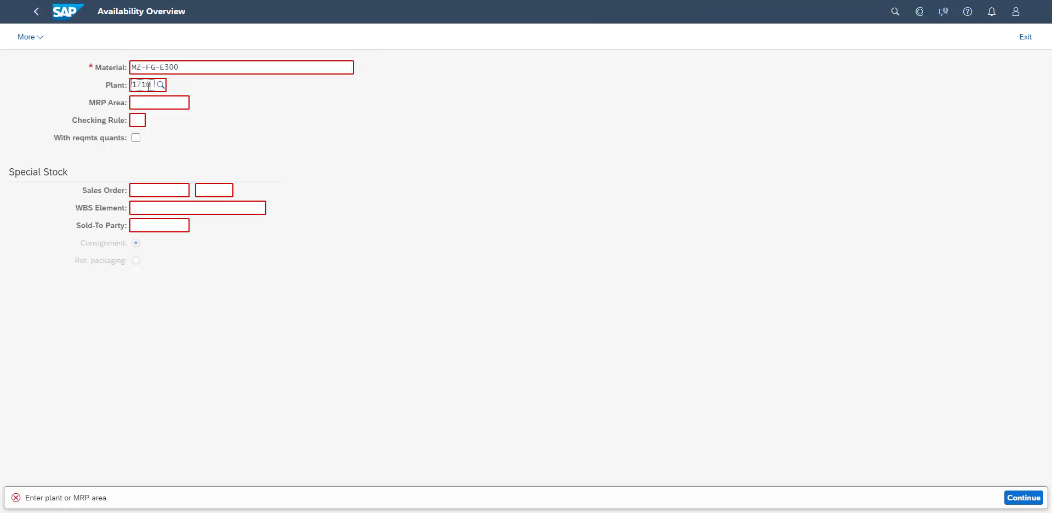
key("Return")
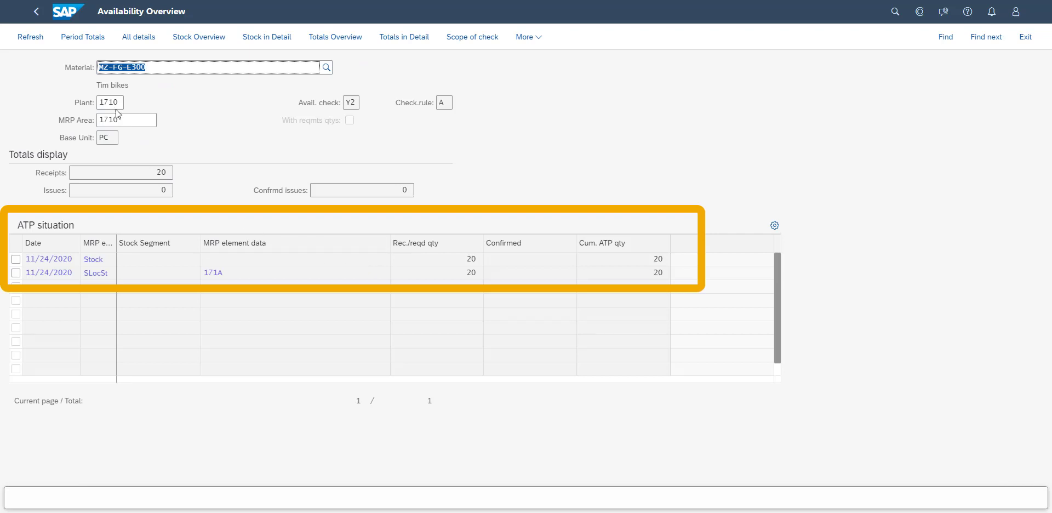
Step: Change the plant to US10 and rerun the availability check
left_click(37, 17)
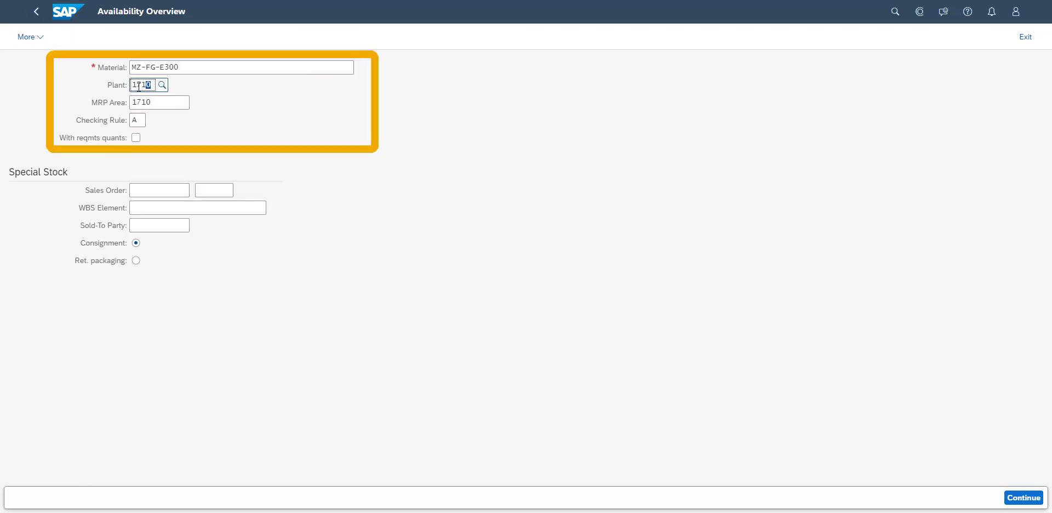
type("US10")
key("Tab")
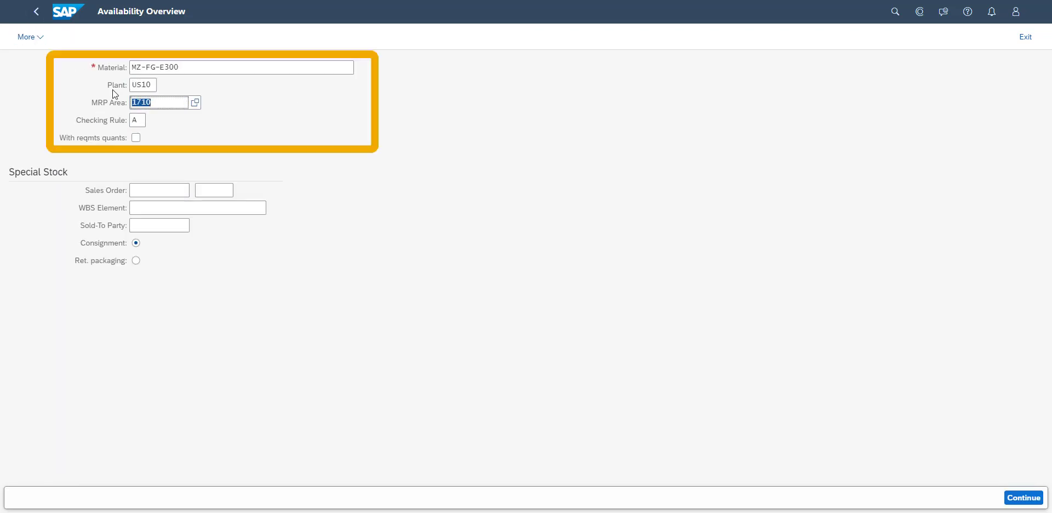
type("US10")
key("Return")
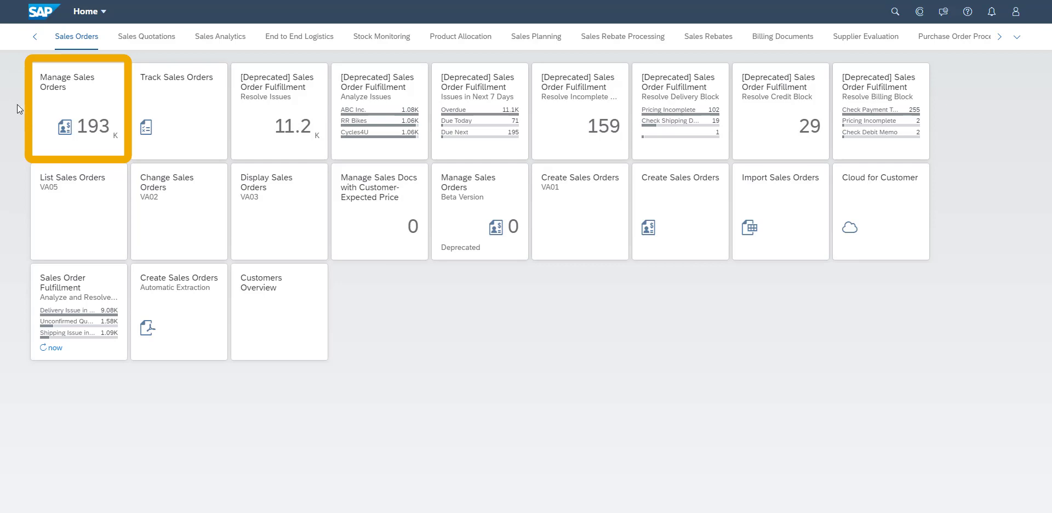
Step: Start a VA01 standard order for the sold-to customer with customer reference JOX ABC
left_click(89, 133)
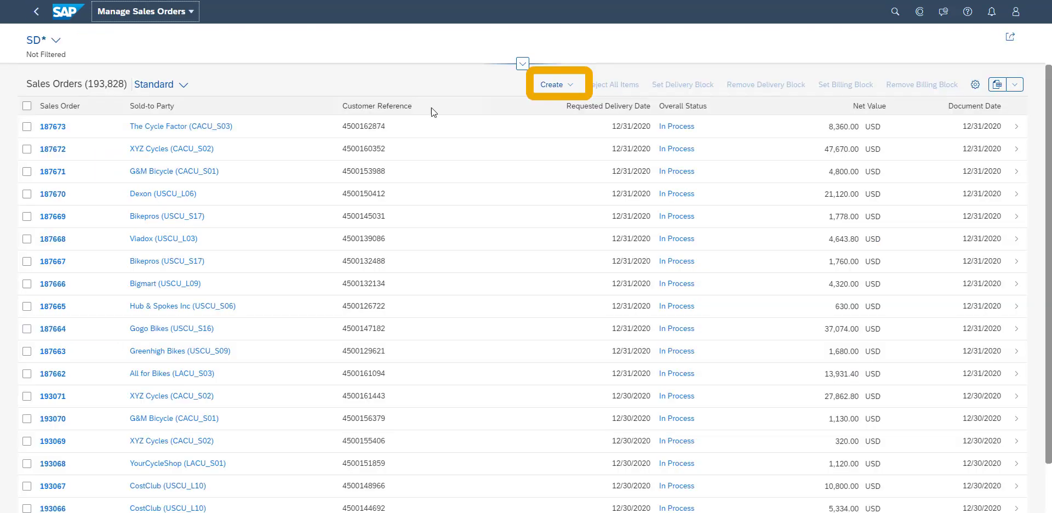
left_click(556, 84)
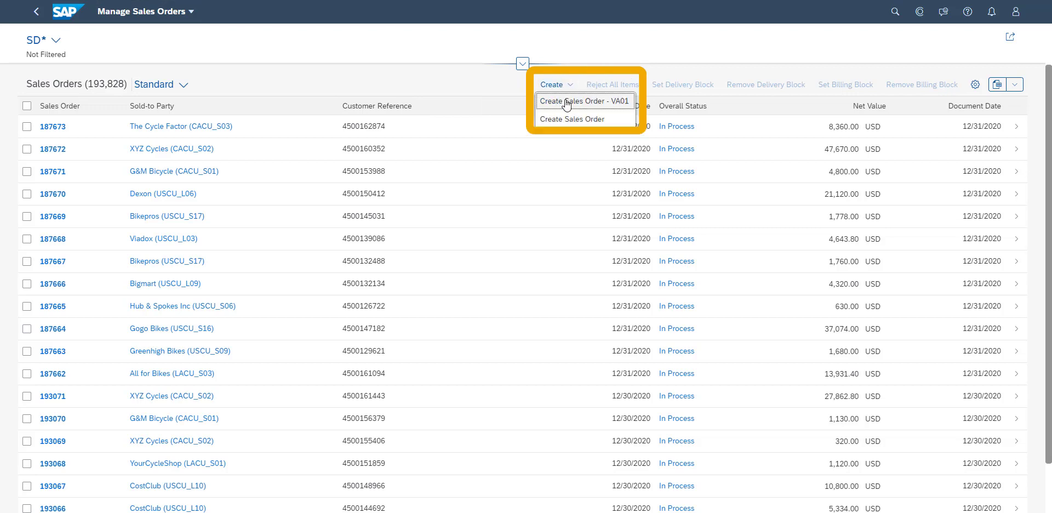
left_click(568, 102)
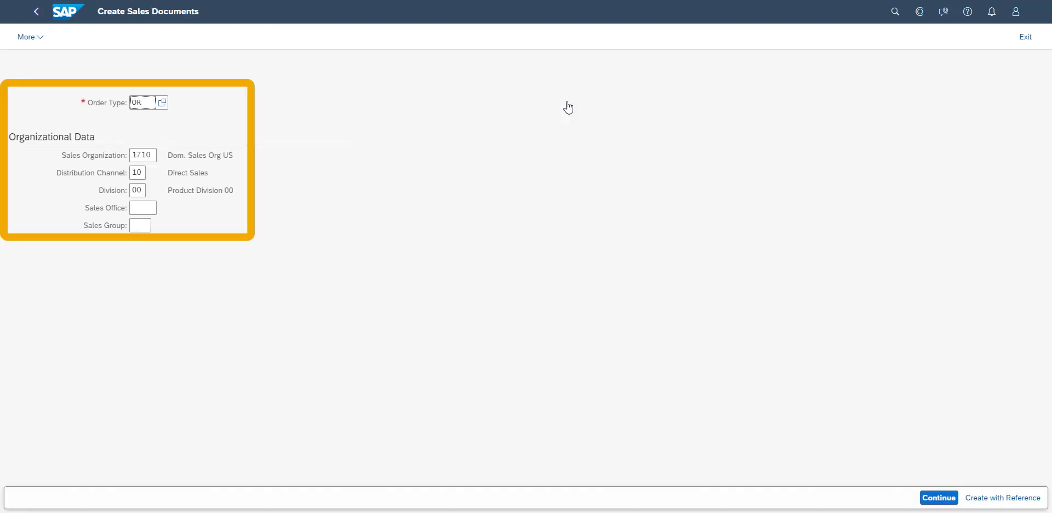
key("Return")
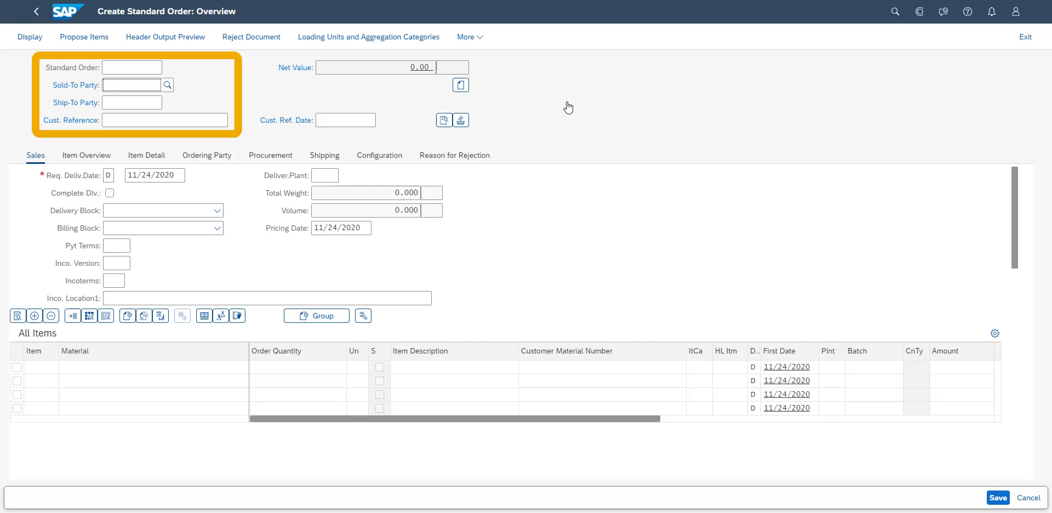
type("USCU-CUS54")
left_click(176, 122)
type("JO")
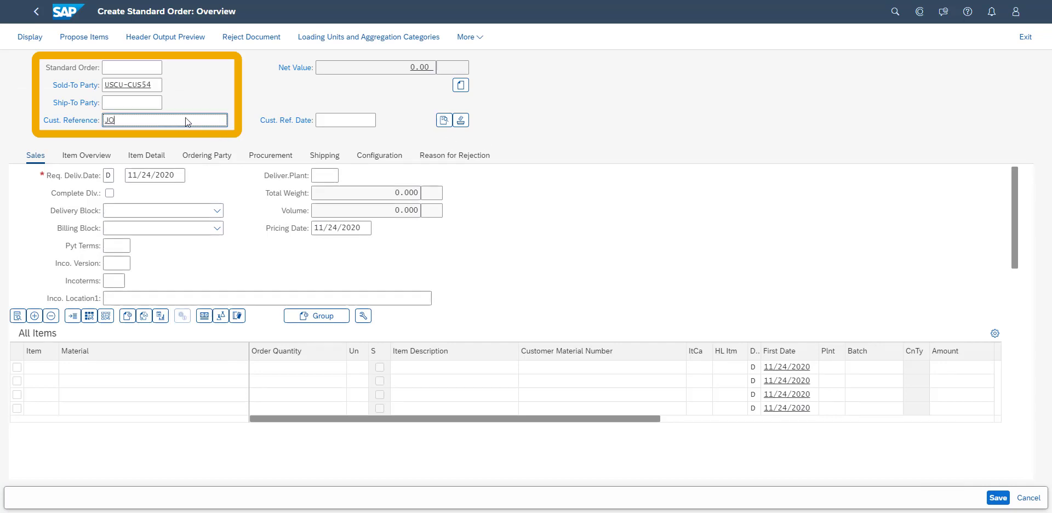
type("X ABC")
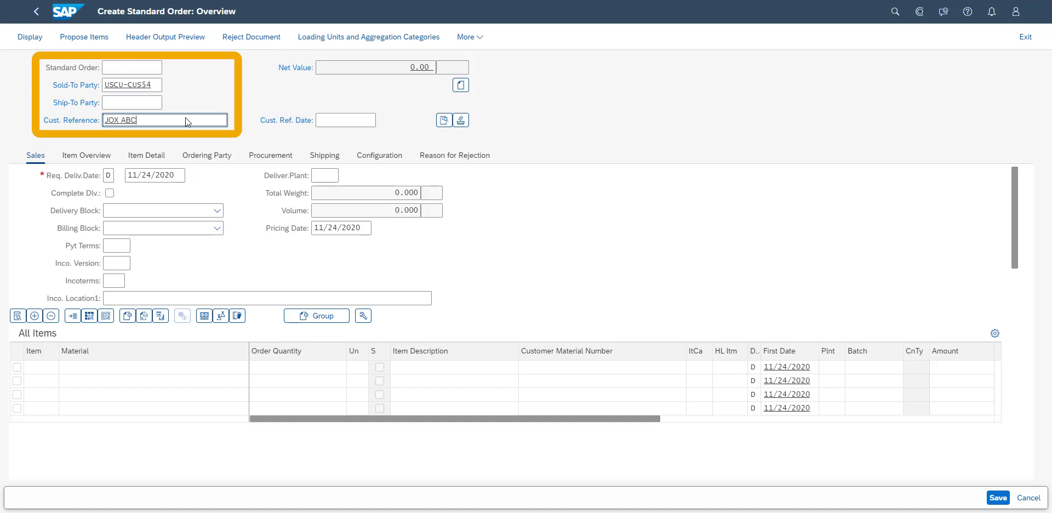
key("Return")
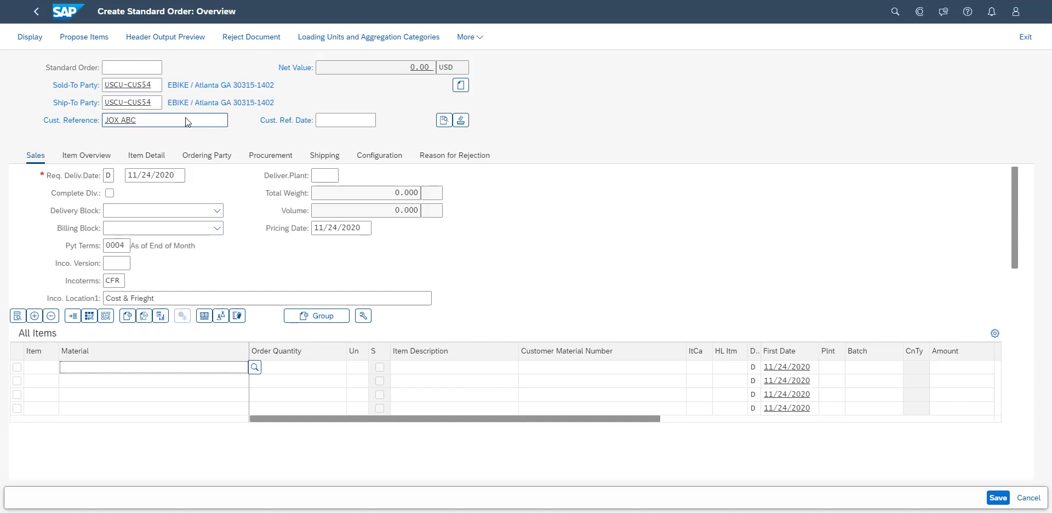
Step: Add item MZ-FG-E300 with quantity 110 to trigger the availability check
type("MZ-FG")
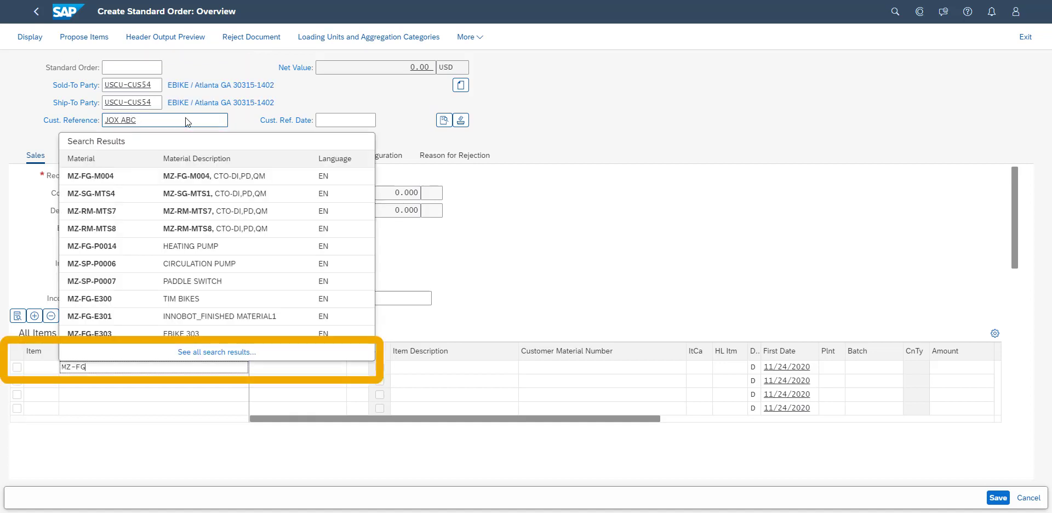
type("-E300")
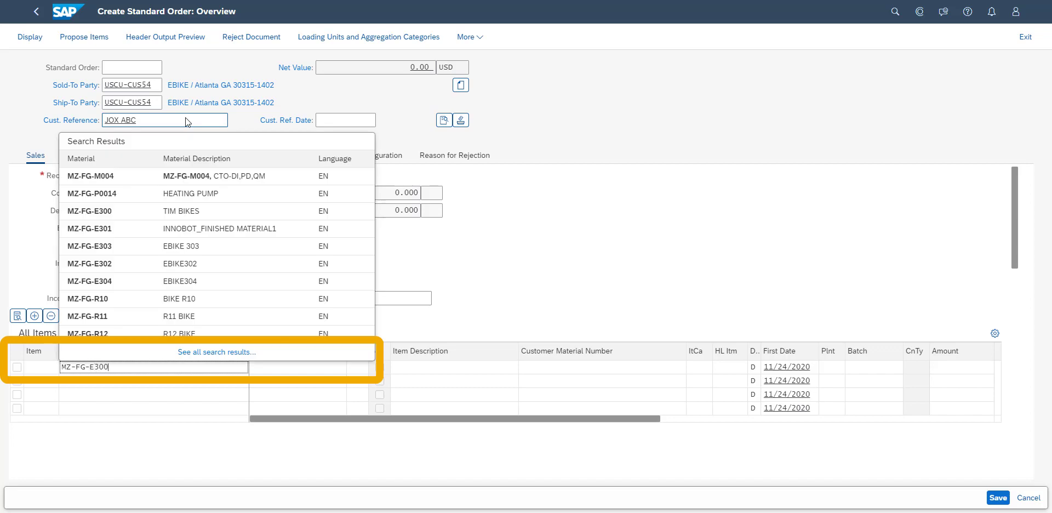
key("Return")
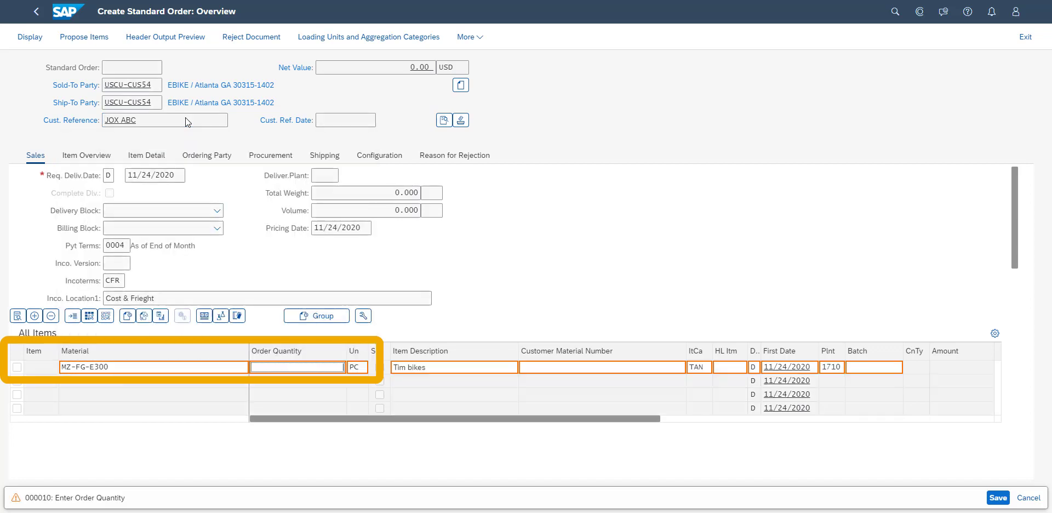
type("110")
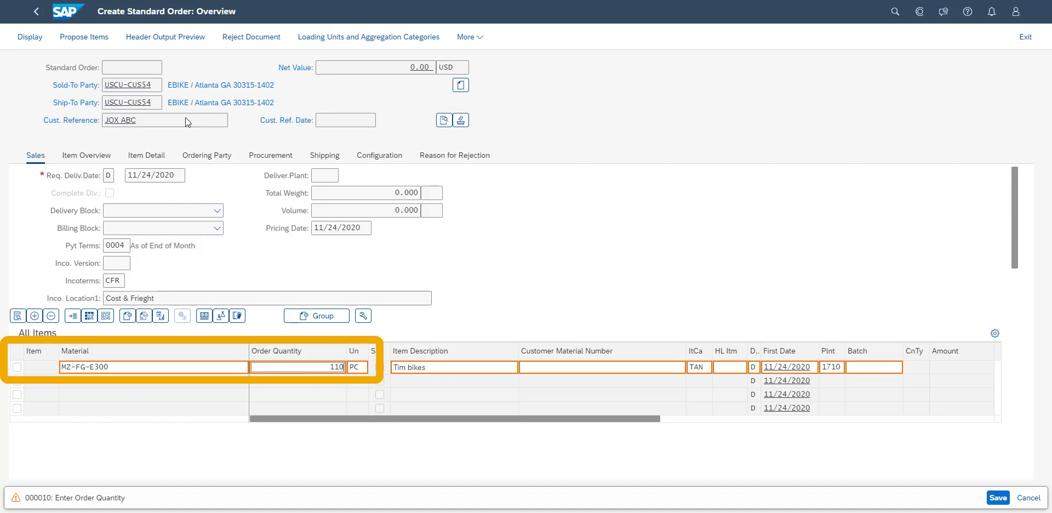
key("Return")
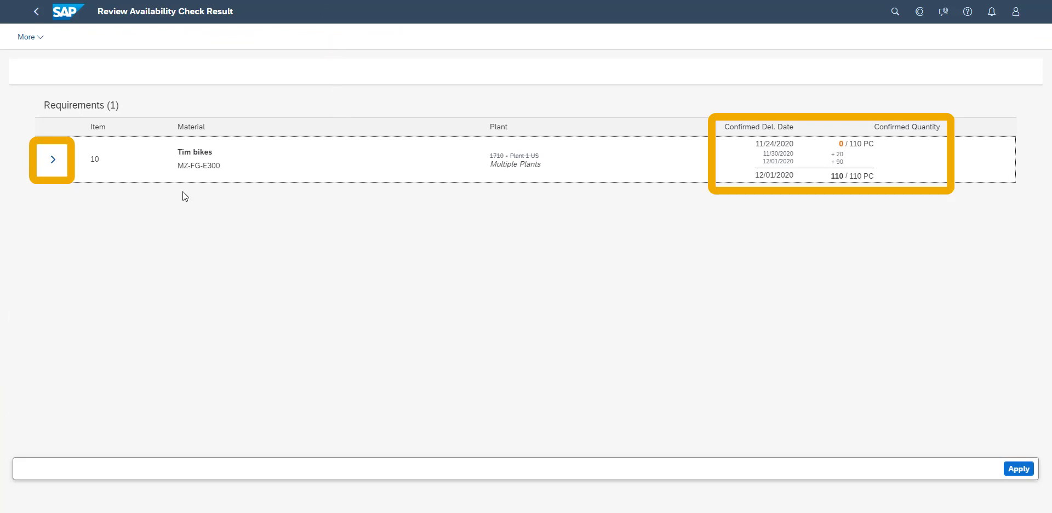
Step: Expand item 10 to see 20 PC from 1710 and 90 PC from US20, then apply
left_click(53, 160)
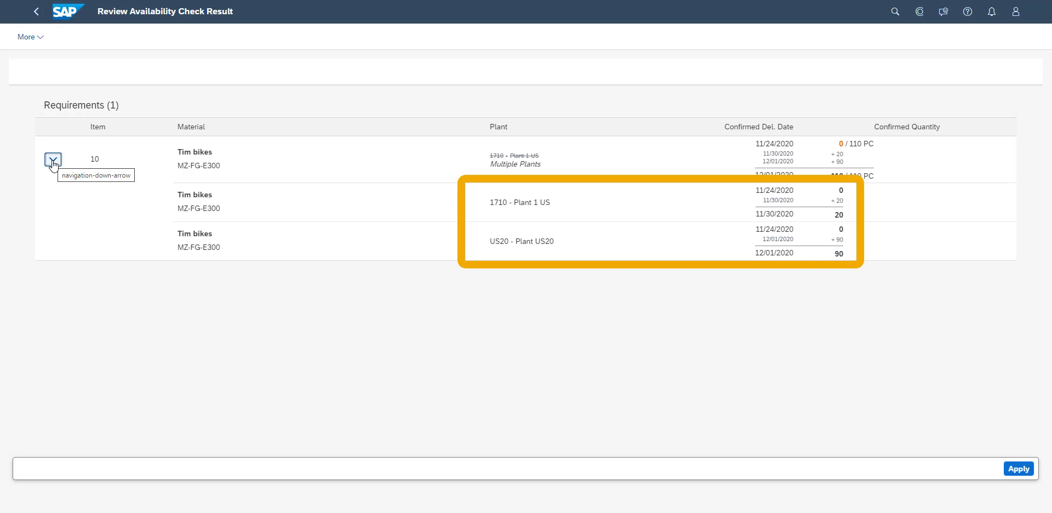
left_click(1013, 474)
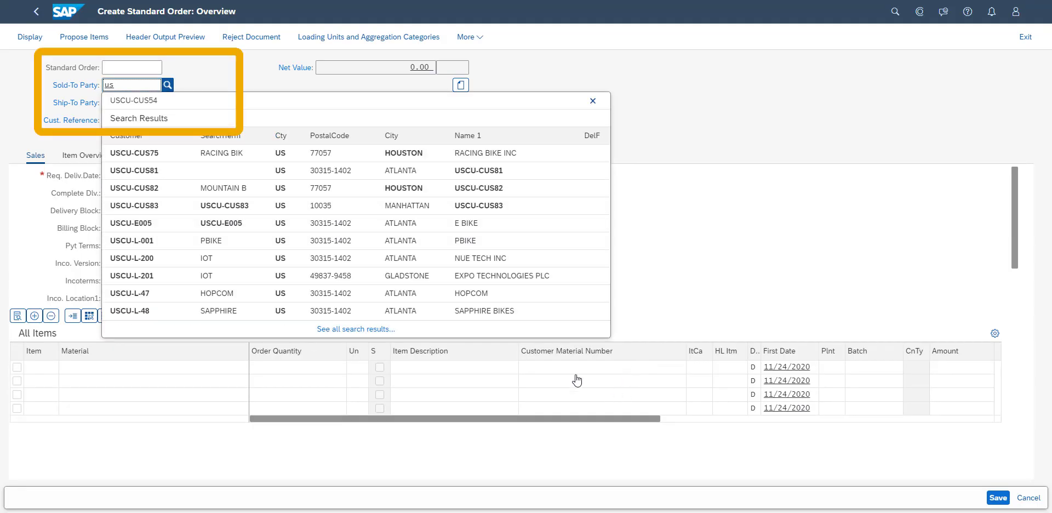
Step: Pick the suggested sold-to customer and enter customer reference JOX ATP2
left_click(358, 105)
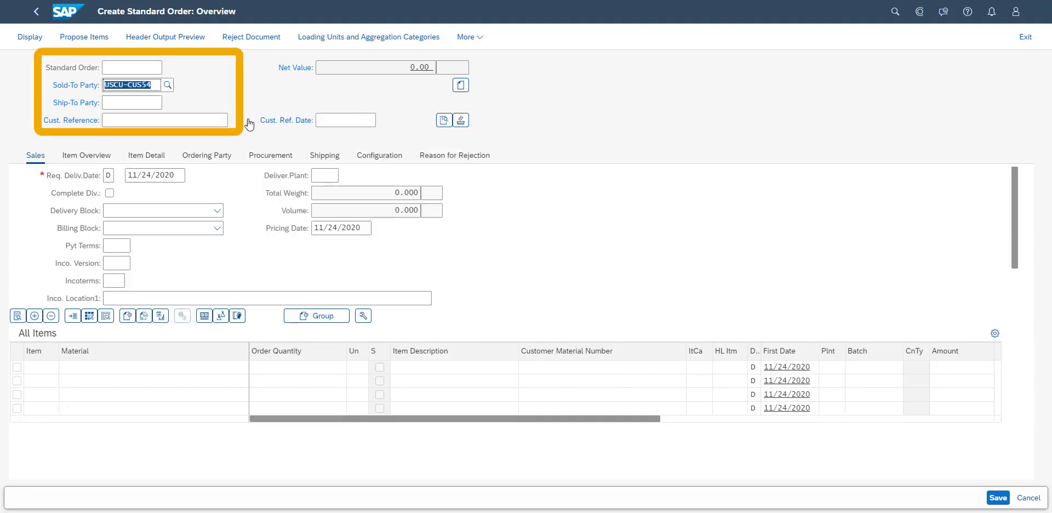
left_click(219, 120)
type("JOX ATP2")
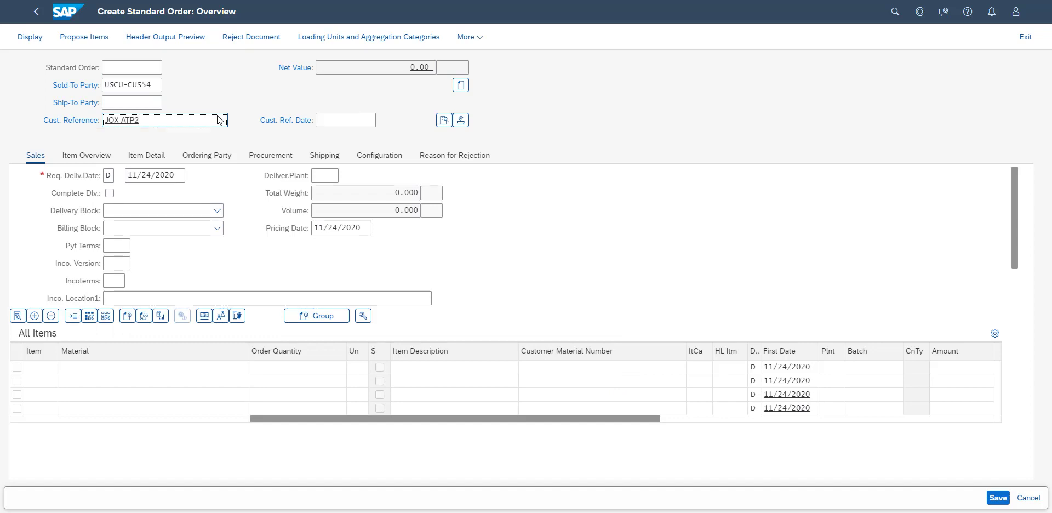
key("Return")
Step: Enter 30 PC of MZ-FG-E300 as the item to run its availability check
type("MZ-")
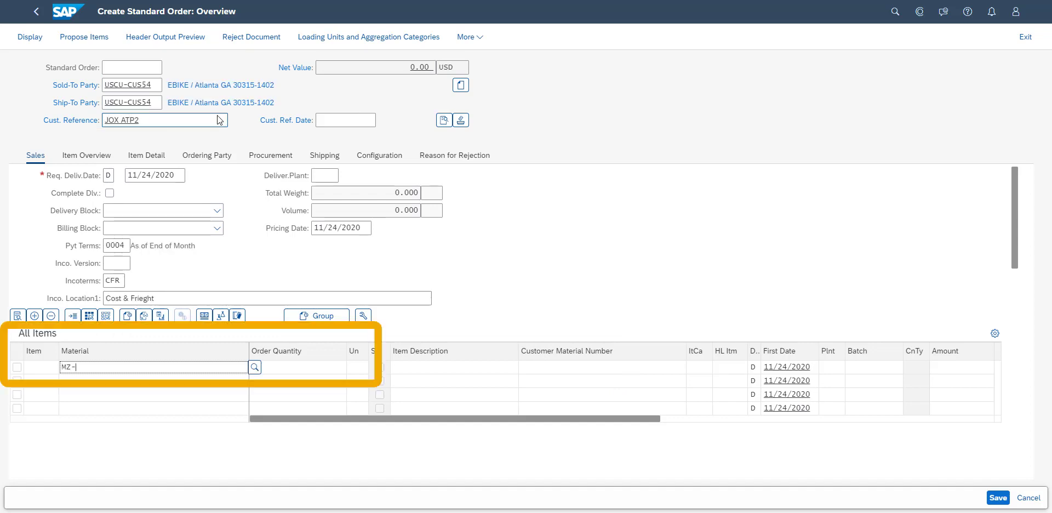
type("FG-E3000")
key("BackSpace")
key("Tab")
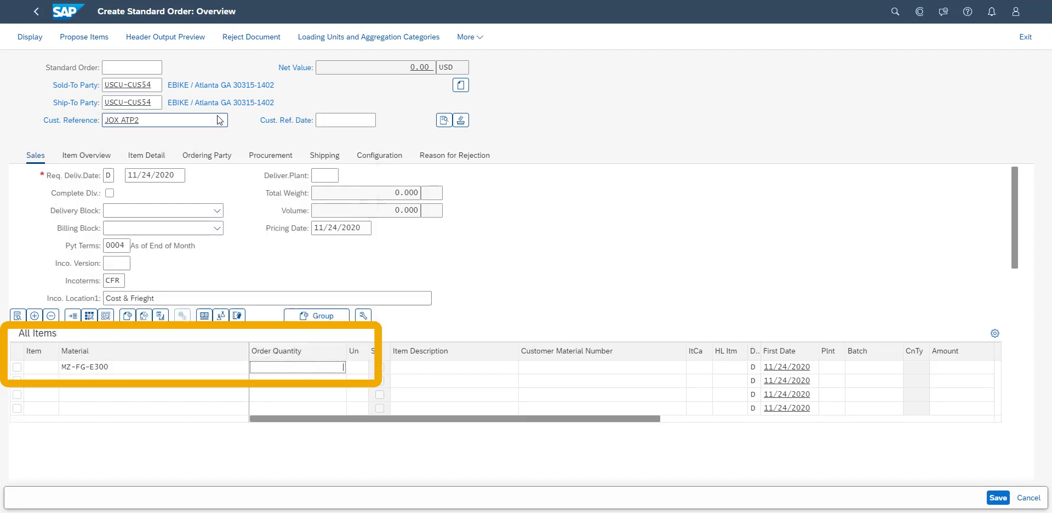
type("30")
key("Return")
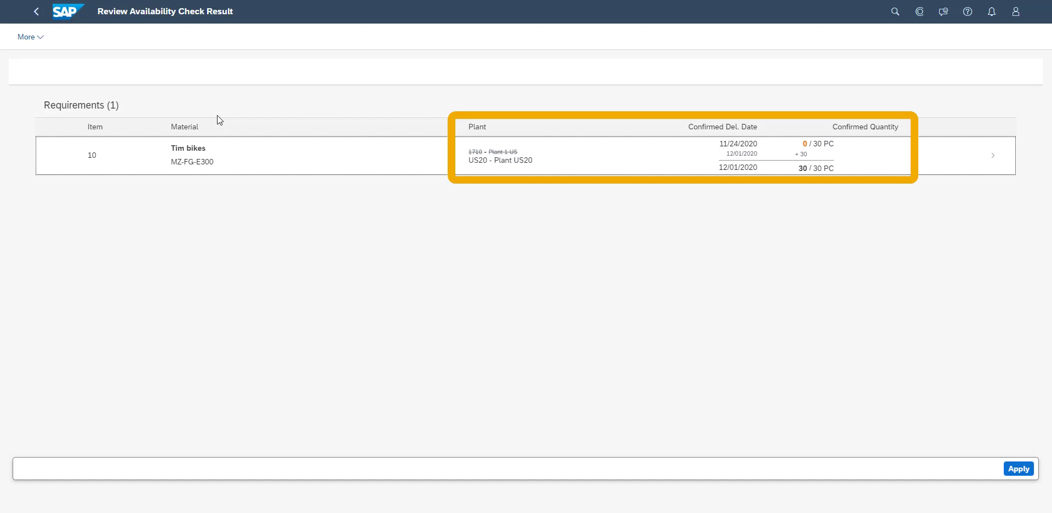
Step: Apply the availability result, adding subitem 20 for 30 PC from plant US20
left_click(1019, 469)
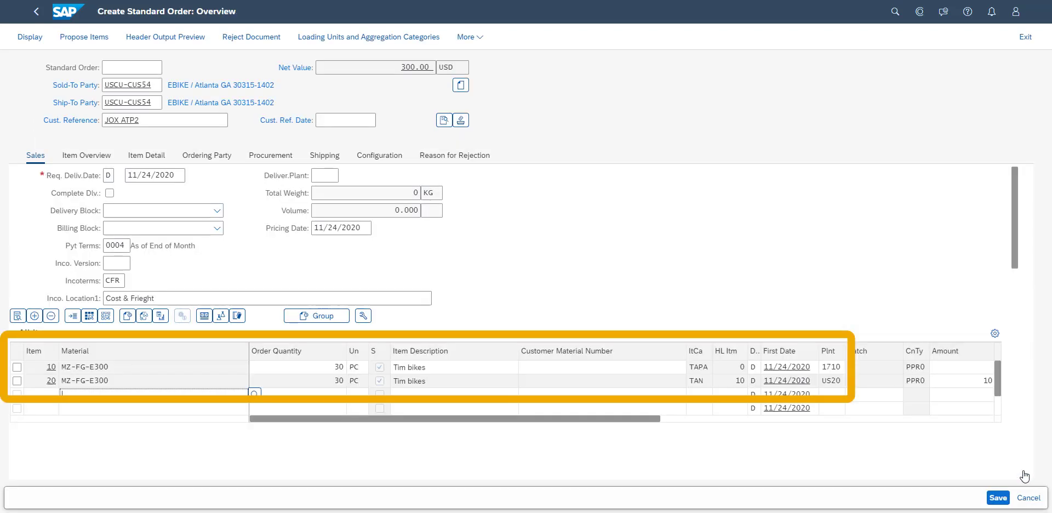